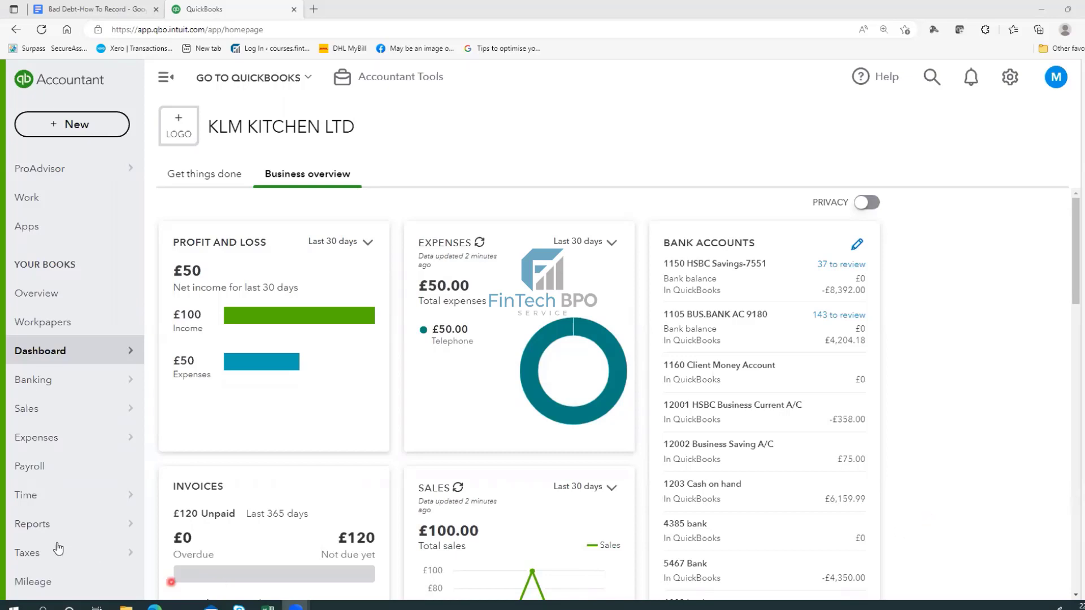
Step: Open the chart of accounts and start creating a new account
scroll(52, 567, down, 1)
mouse_move(52, 567)
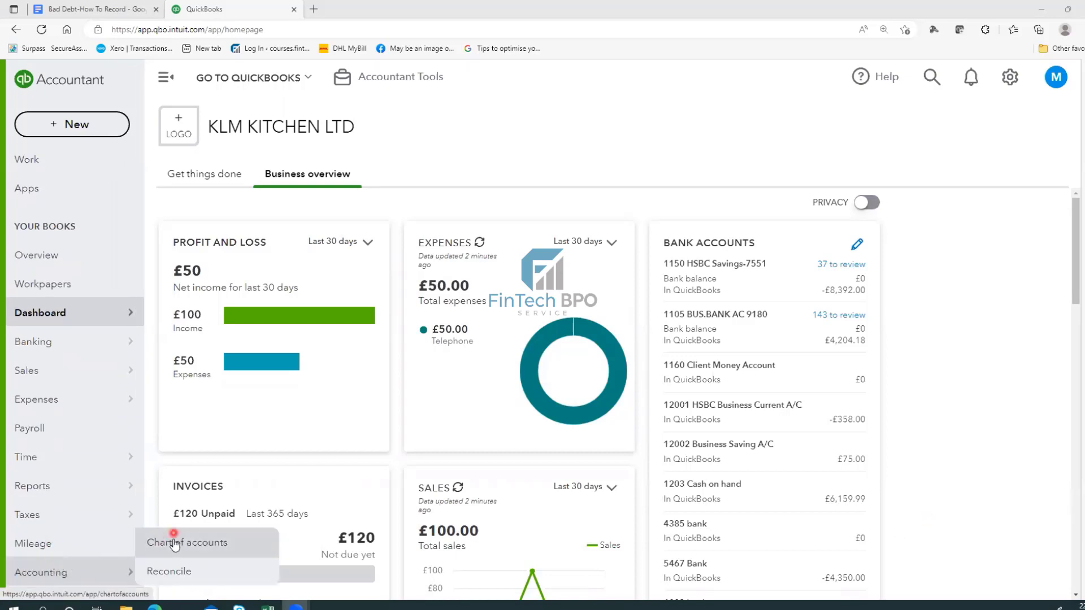
click(172, 541)
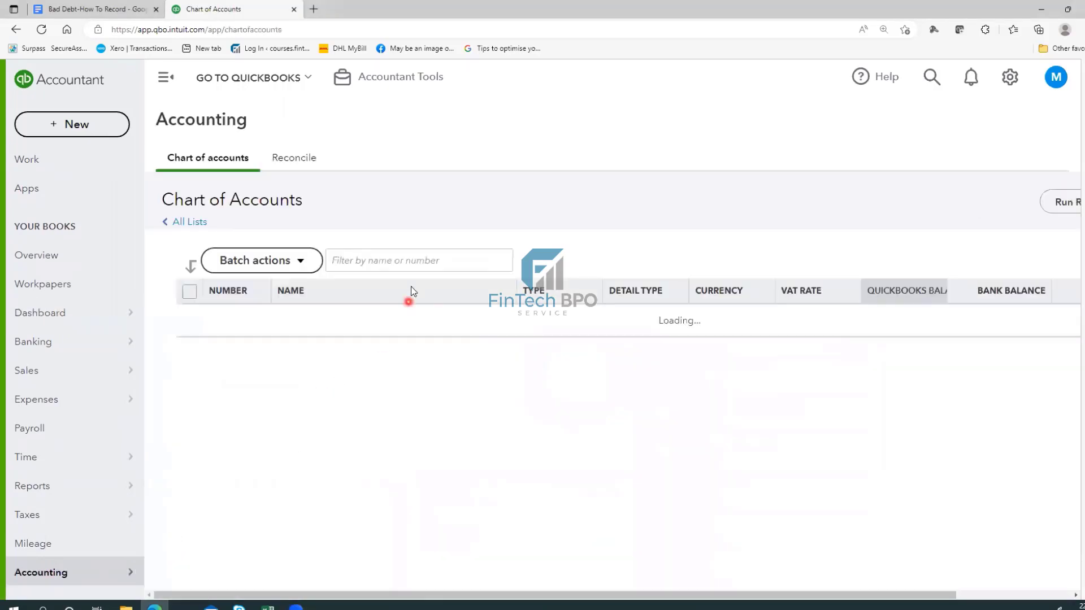
click(420, 264)
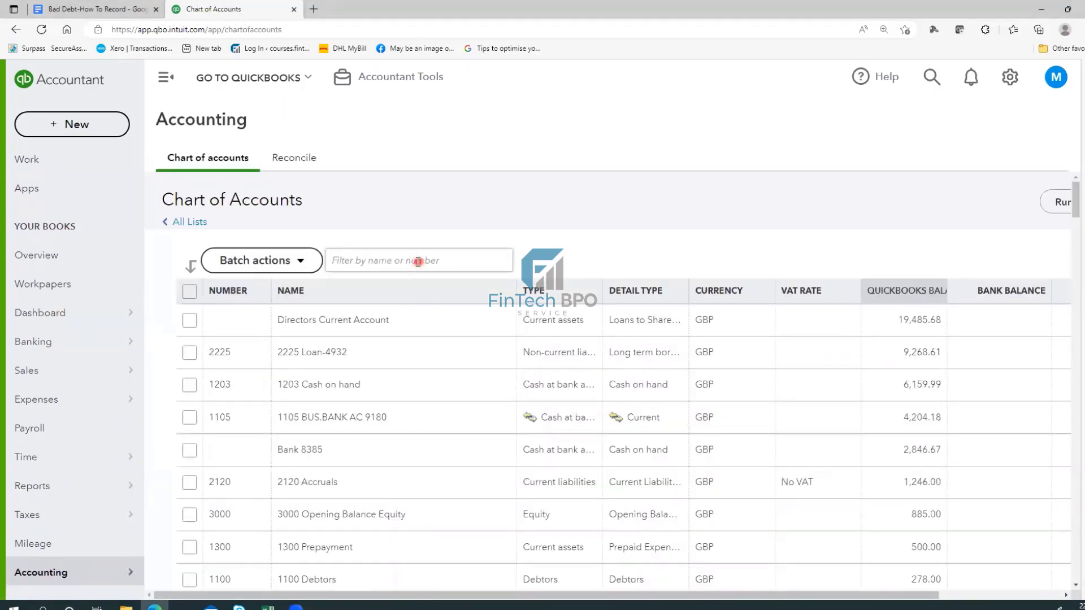
drag(544, 595, 667, 594)
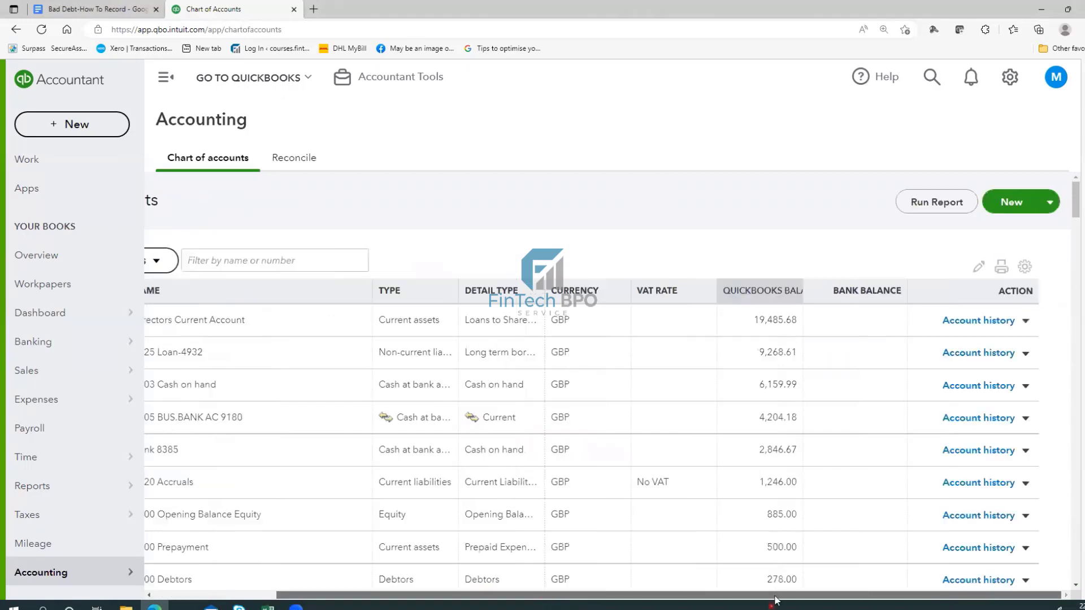
click(1018, 203)
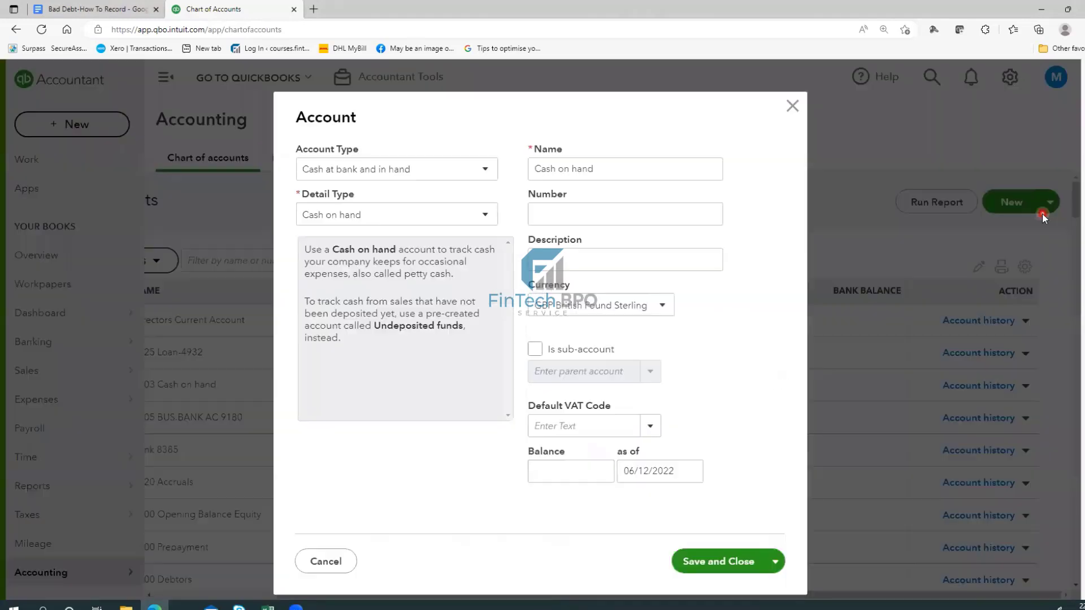
Step: Set the new account's type to Expenses and its detail type to Bad debts, and save it under the name Bad debts
click(467, 172)
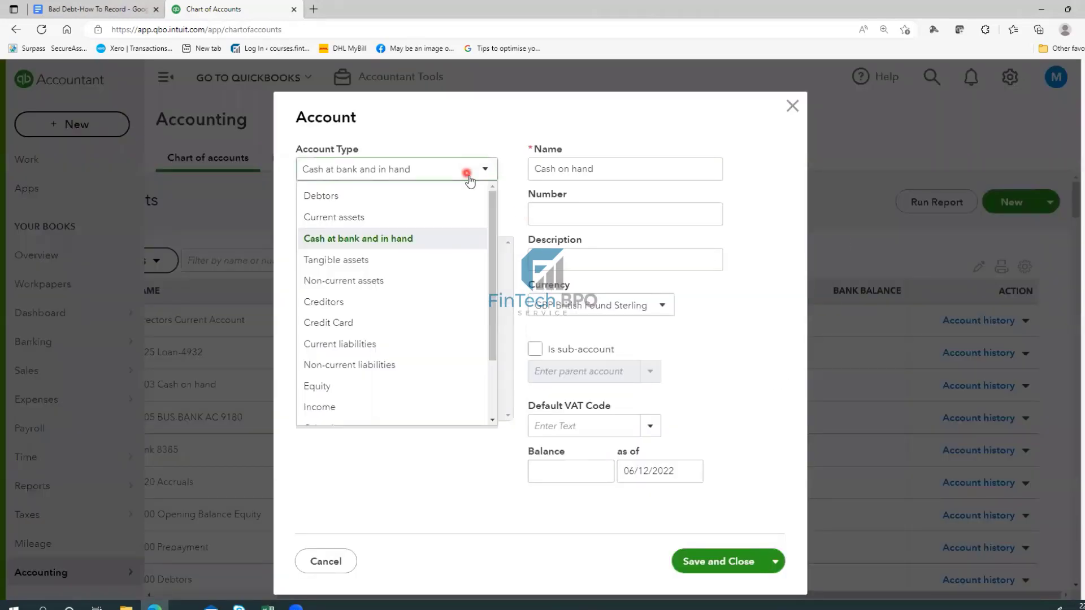
click(495, 261)
scroll(495, 261, down, 1)
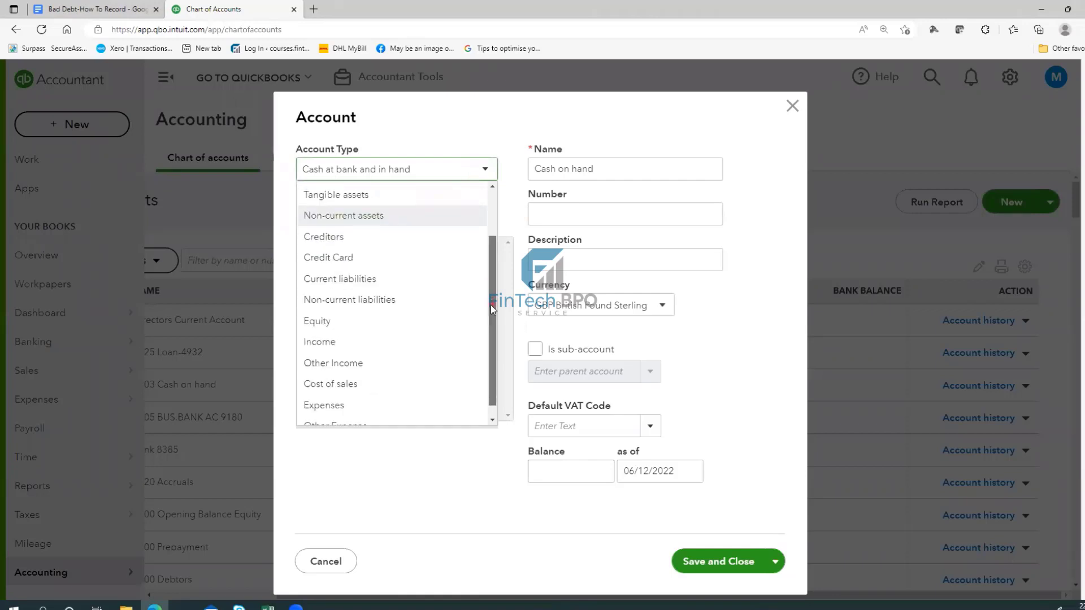
click(361, 402)
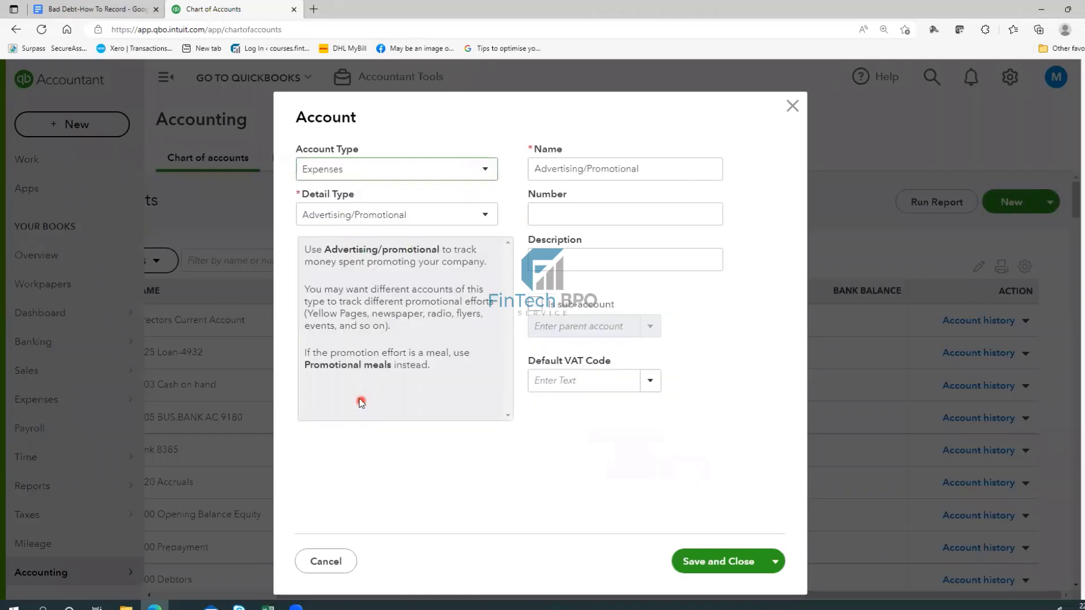
click(410, 214)
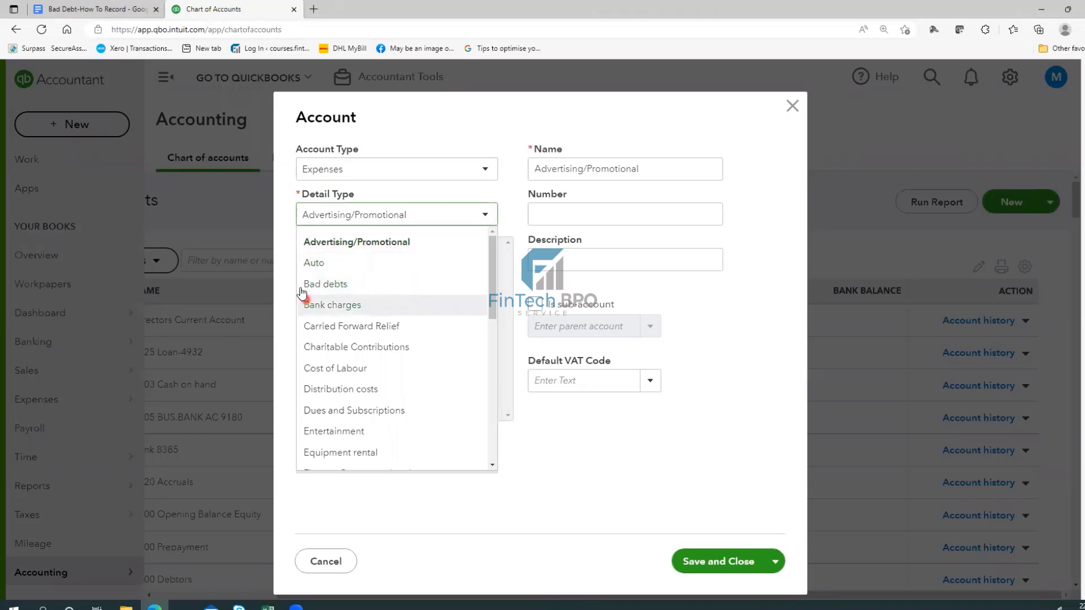
click(322, 285)
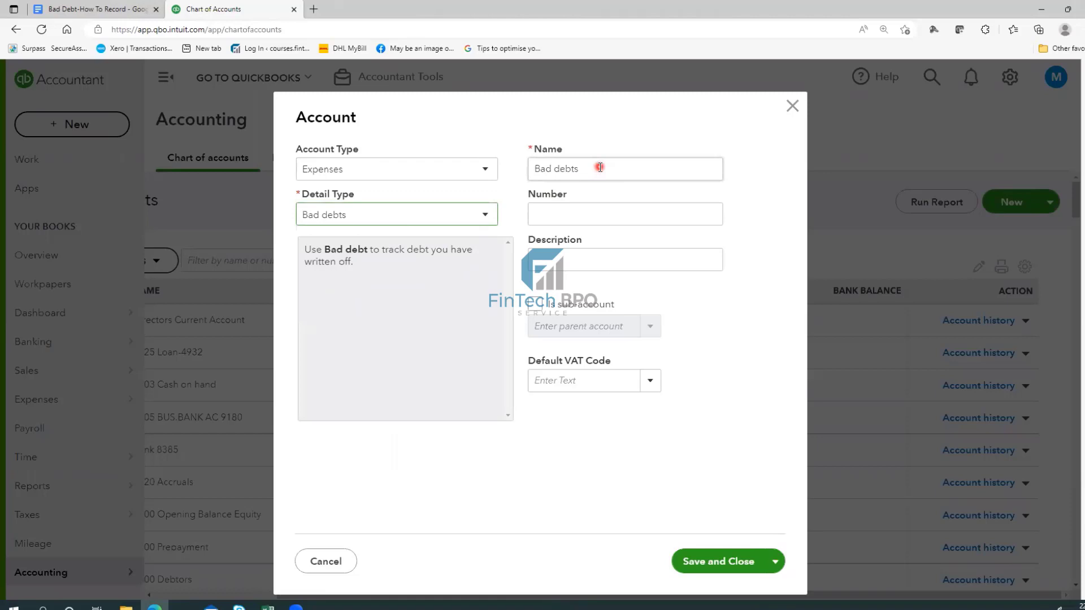
click(734, 569)
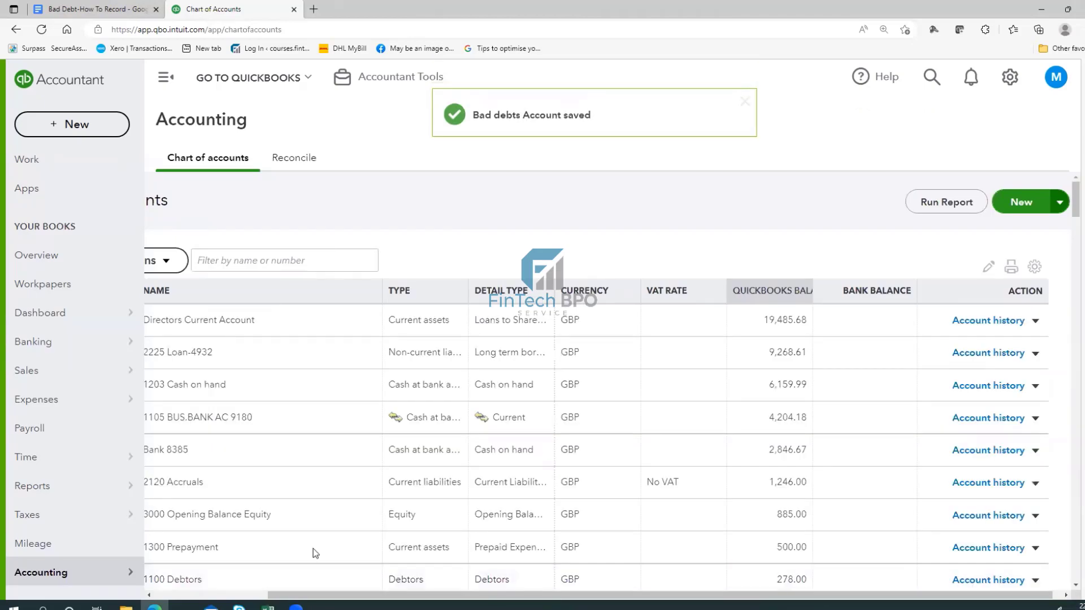
Step: Open the existing Bad Debt service in the products and services list for editing
click(42, 123)
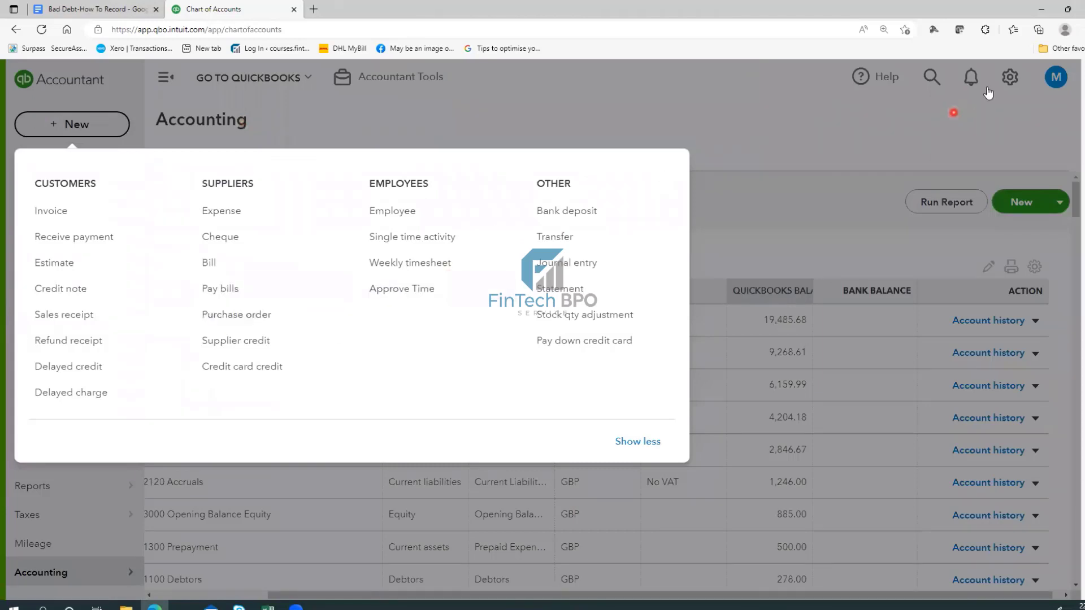
click(1006, 77)
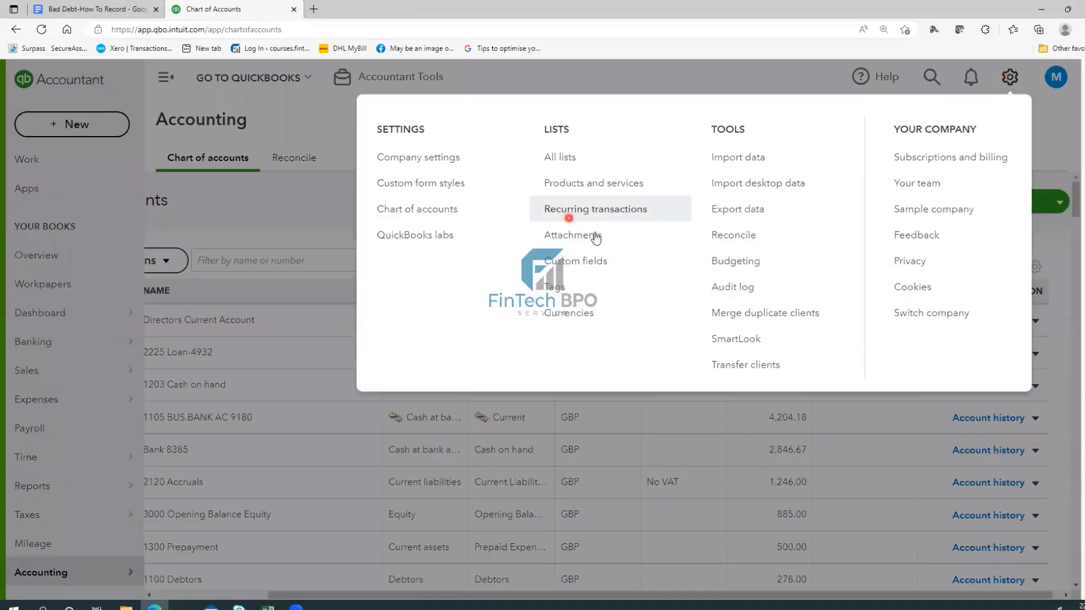
click(615, 185)
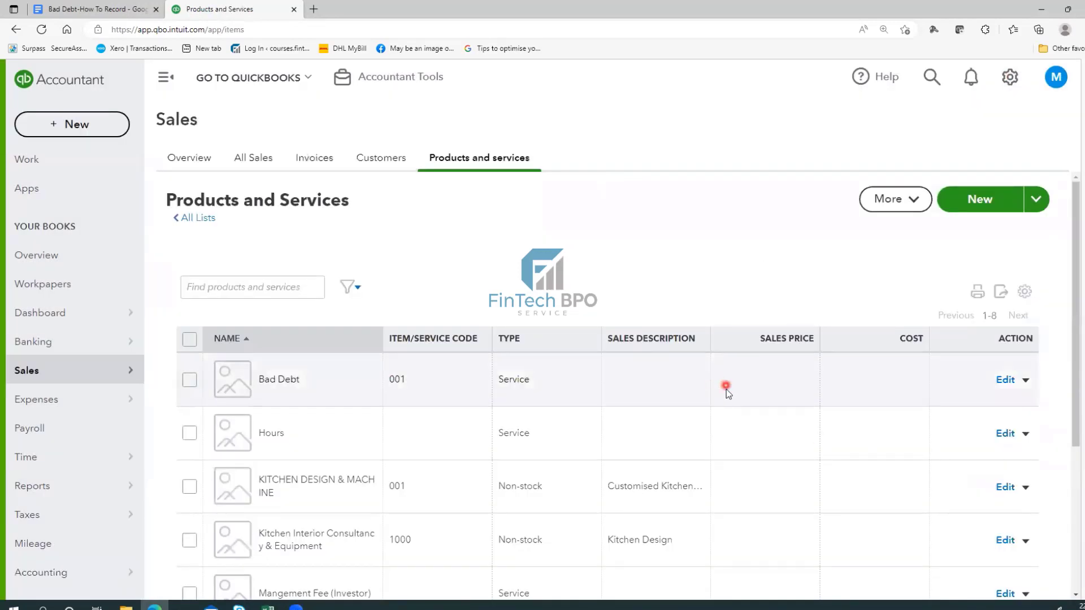
click(1002, 381)
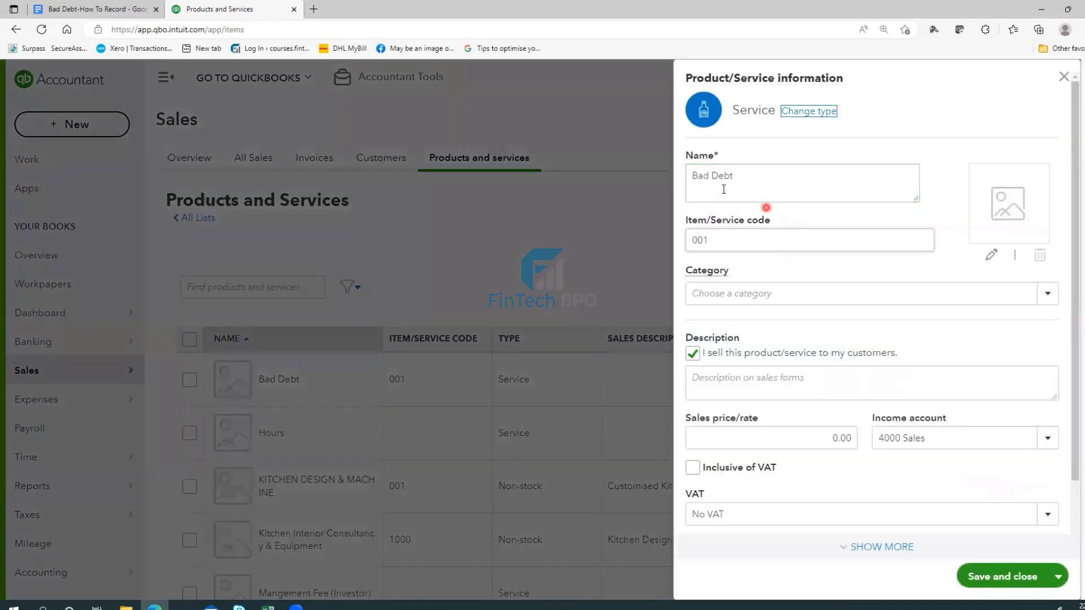
Step: Set the Bad Debt service's income account to the Bad debts expense account and save the service
click(710, 153)
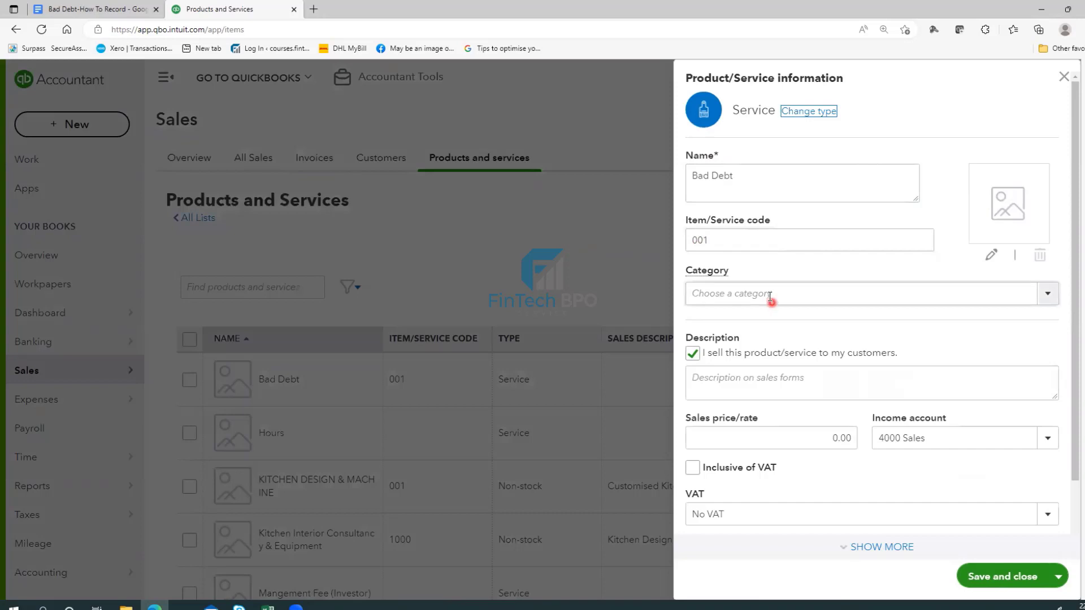
click(1048, 440)
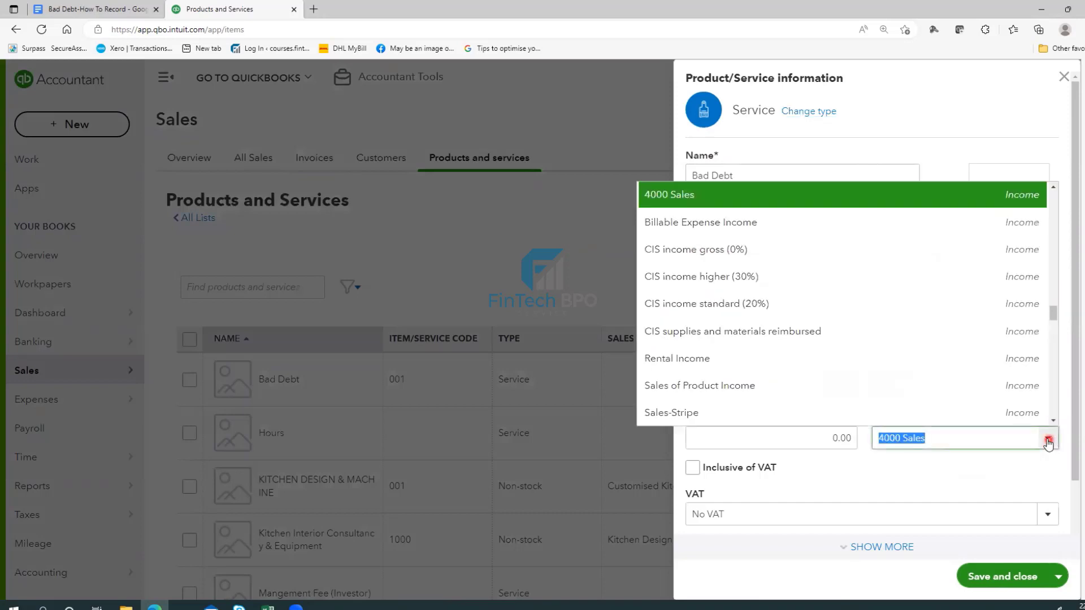
text(Bad debts)
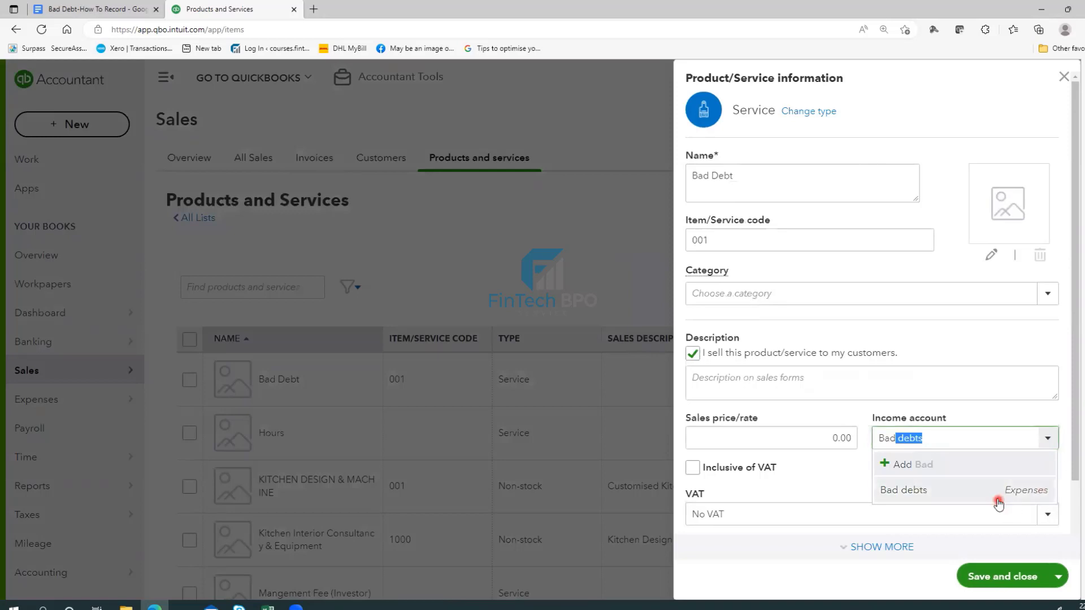
click(998, 498)
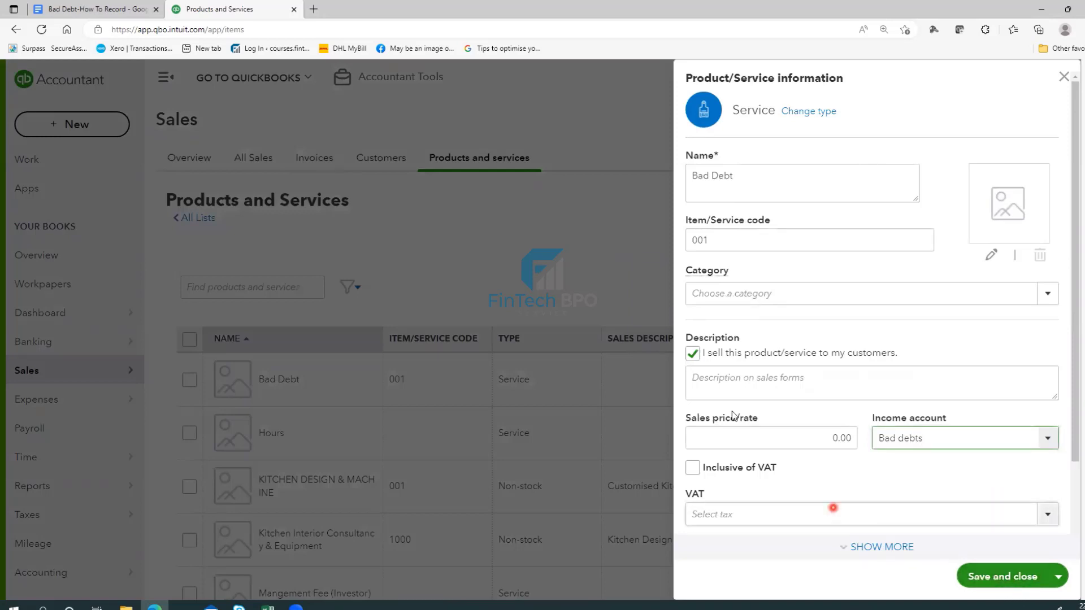
click(992, 577)
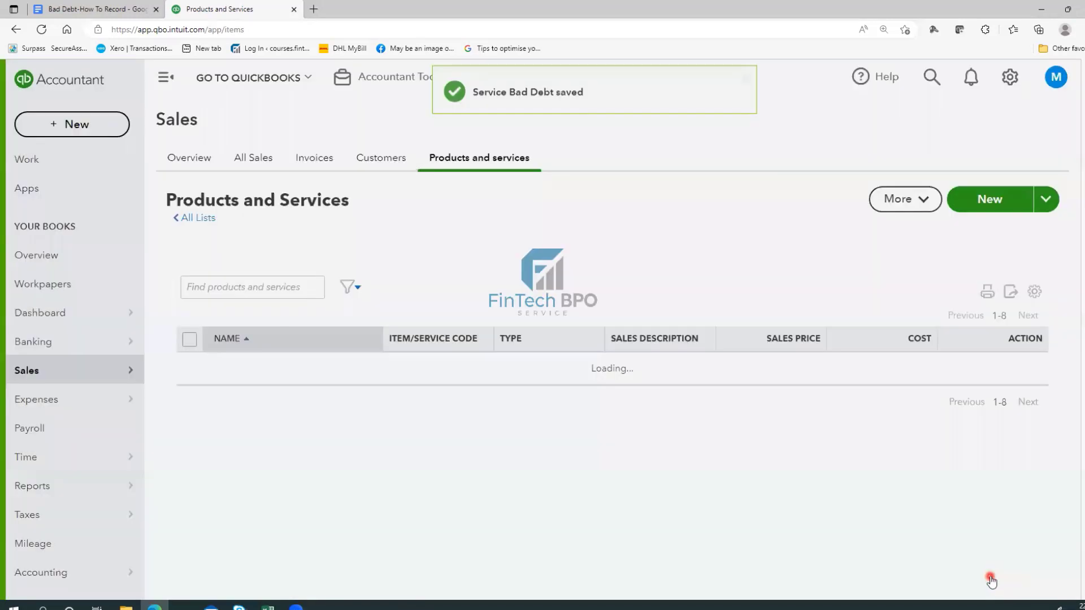
Step: Open the sales invoices list to check the unpaid invoice for AVANTI ENTERPRISES
scroll(989, 565, down, 3)
scroll(541, 388, up, 2)
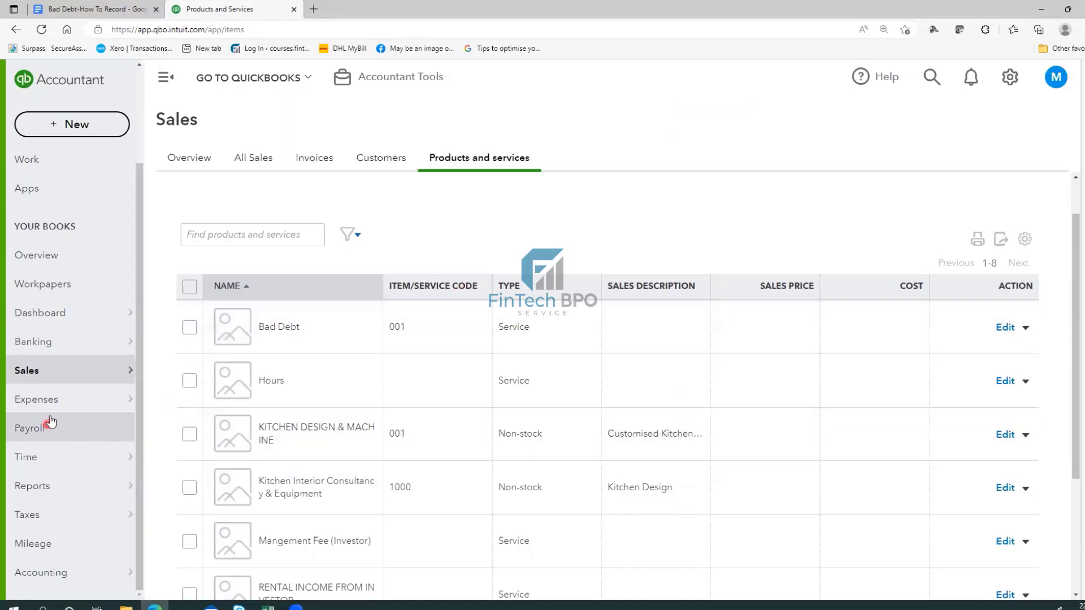
click(57, 373)
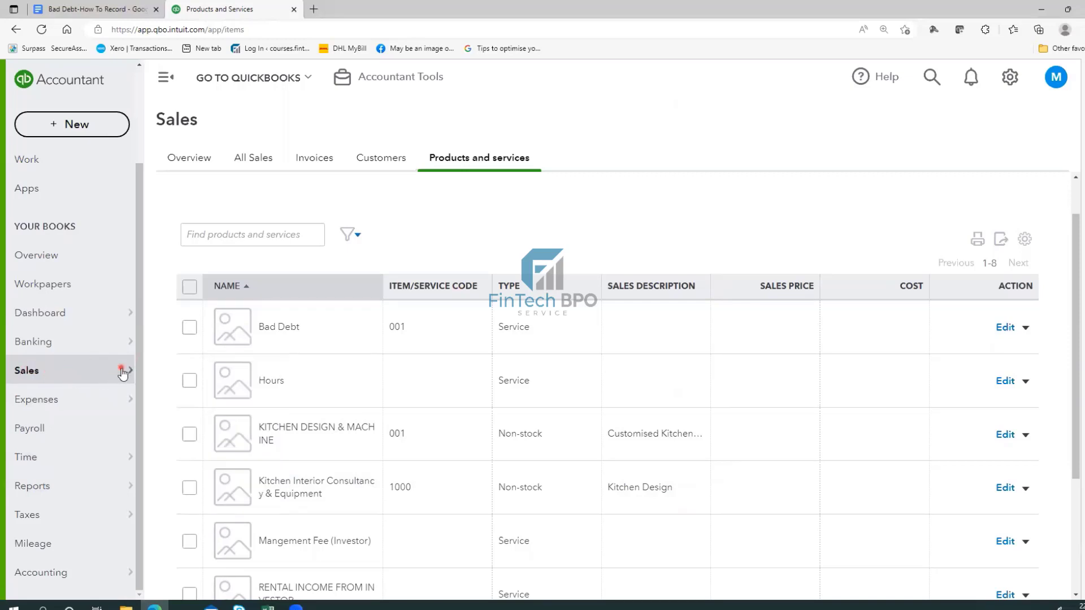
mouse_move(94, 381)
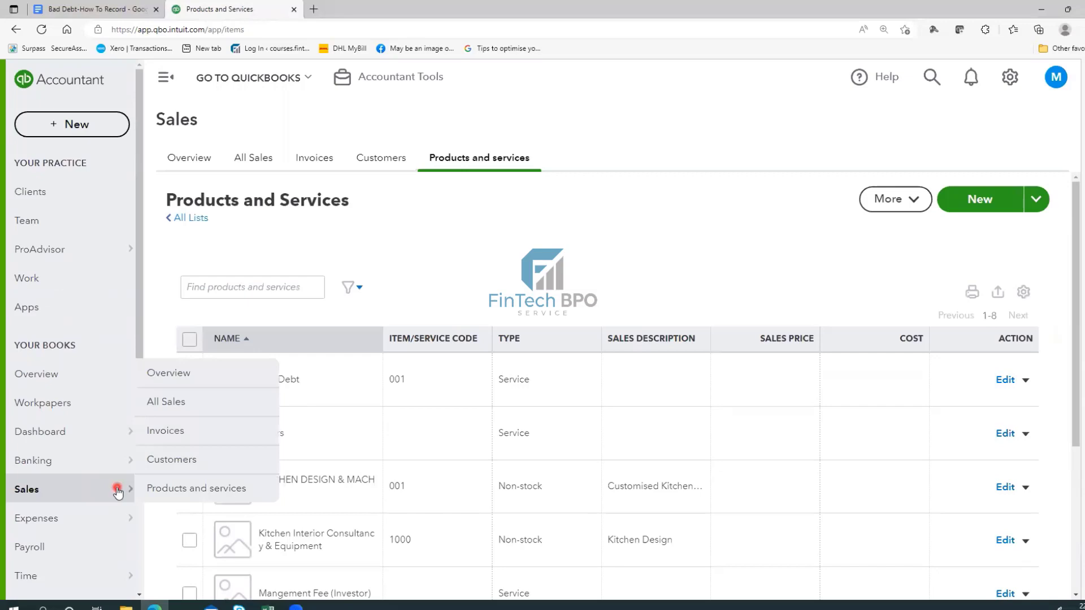
click(175, 436)
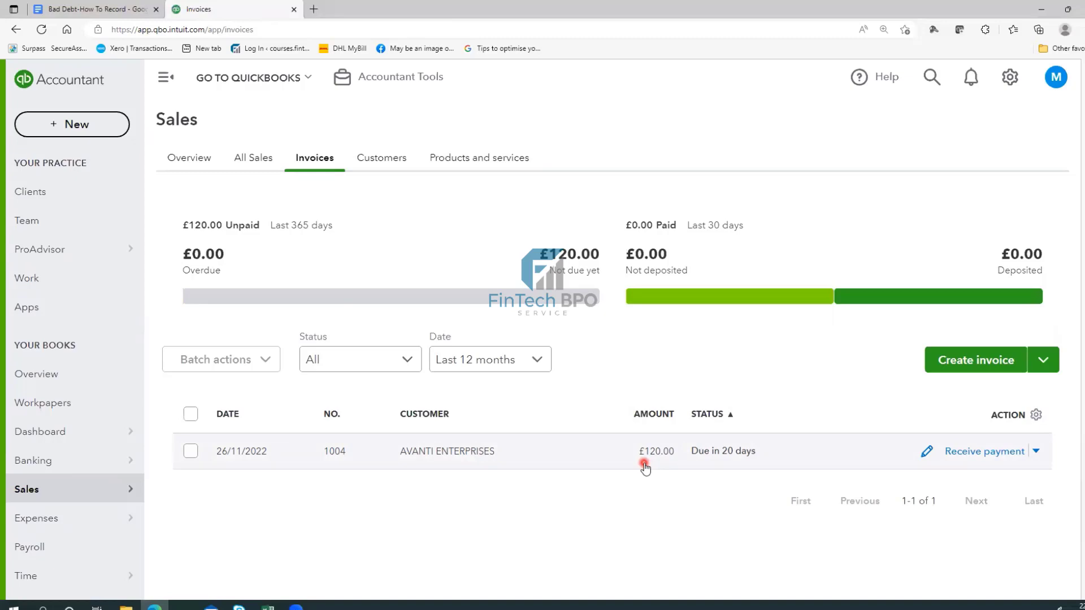
Step: Create a new credit note for the customer AVANTI ENTERPRISES
click(80, 126)
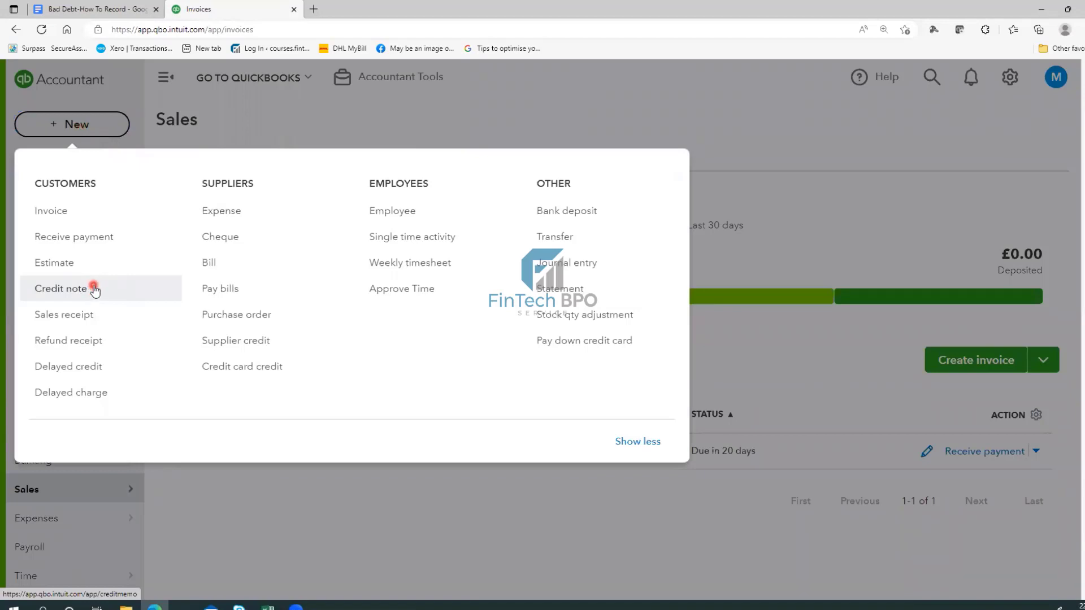
click(93, 289)
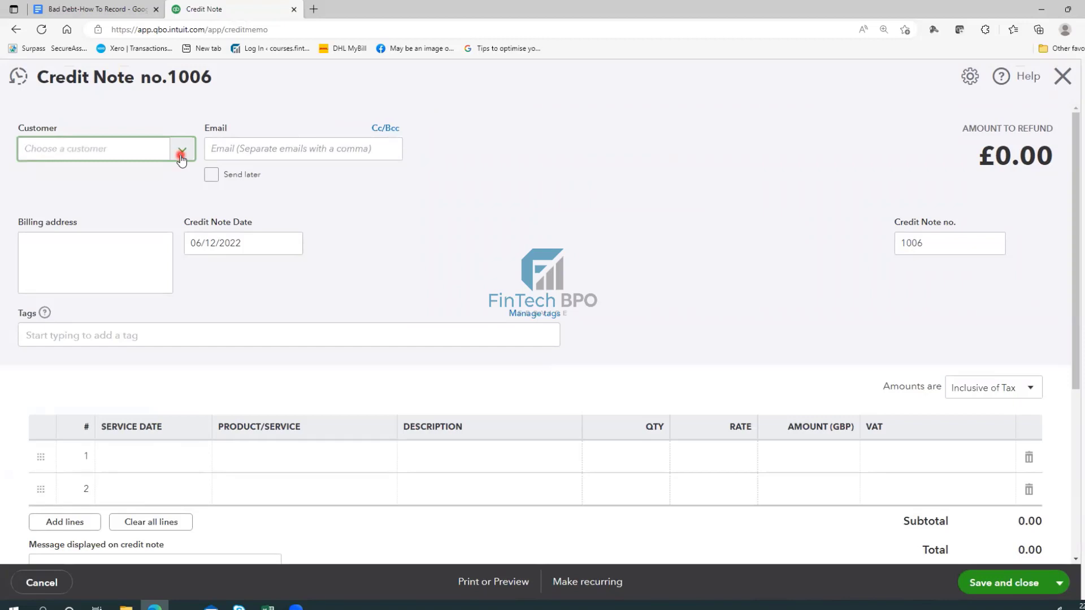
click(182, 158)
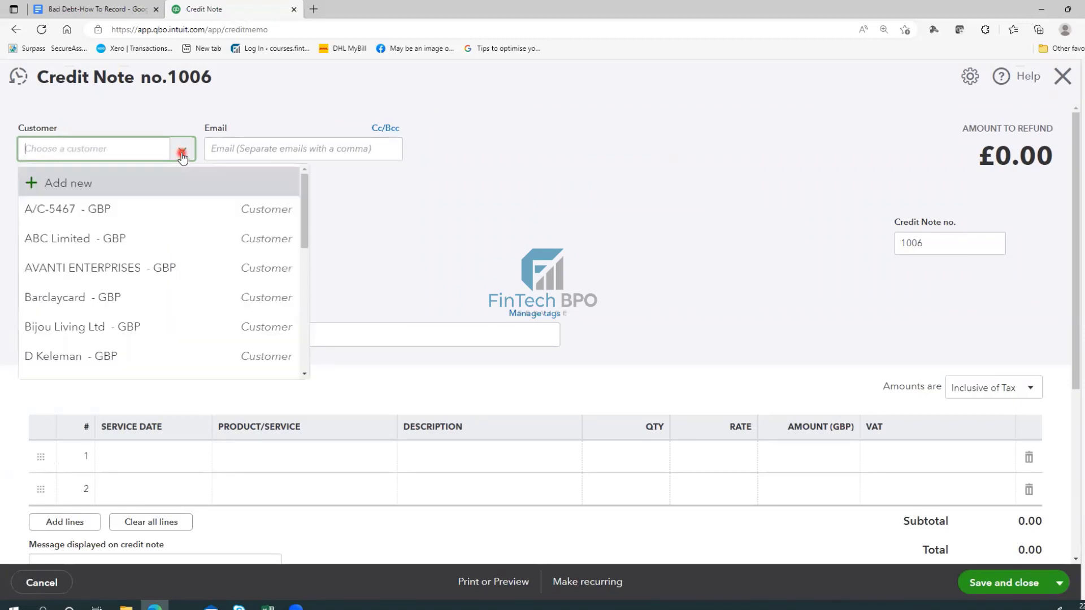
text(av)
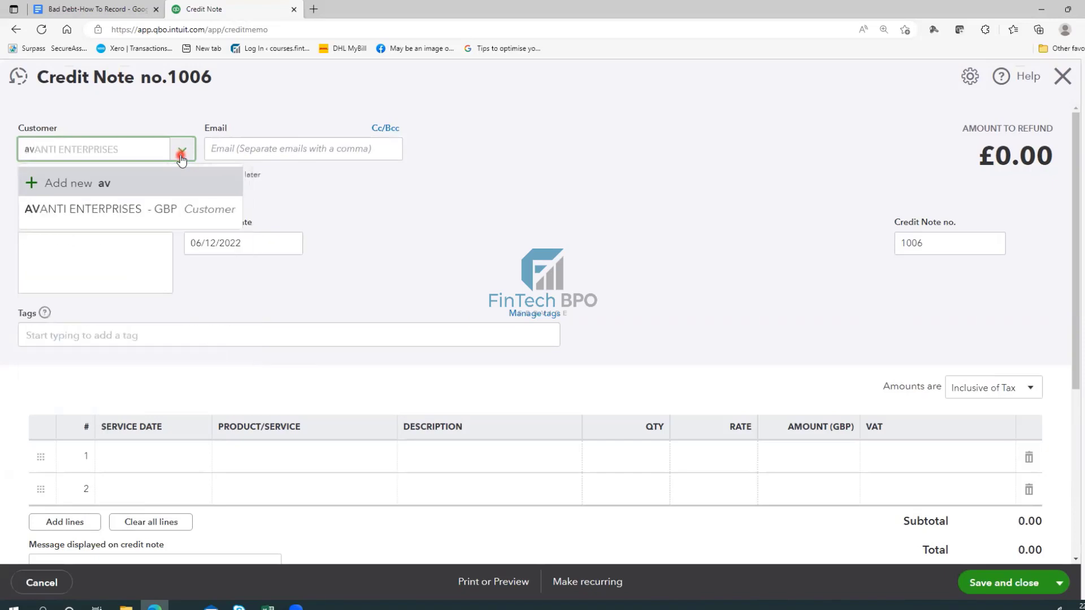
click(149, 207)
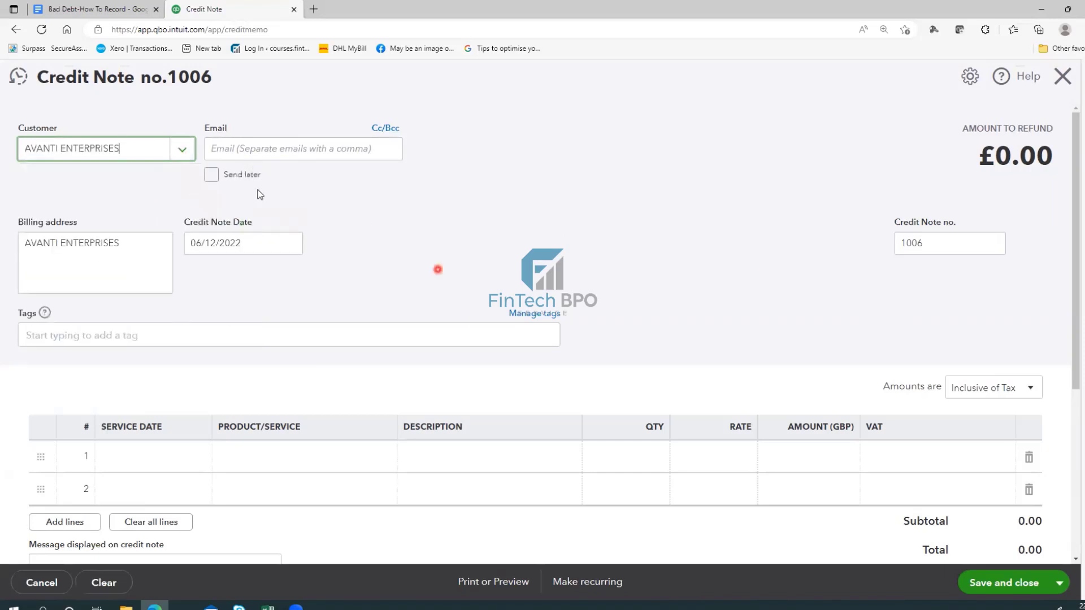
Step: Fill the credit note's first line with the Bad Debt service at a rate of 120
click(332, 455)
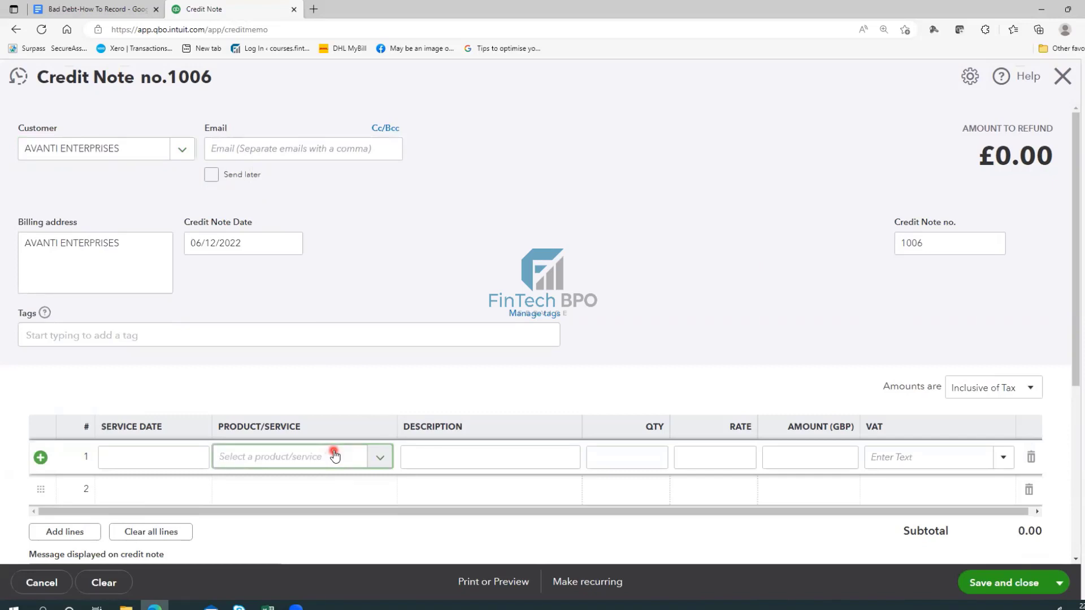
text(bar)
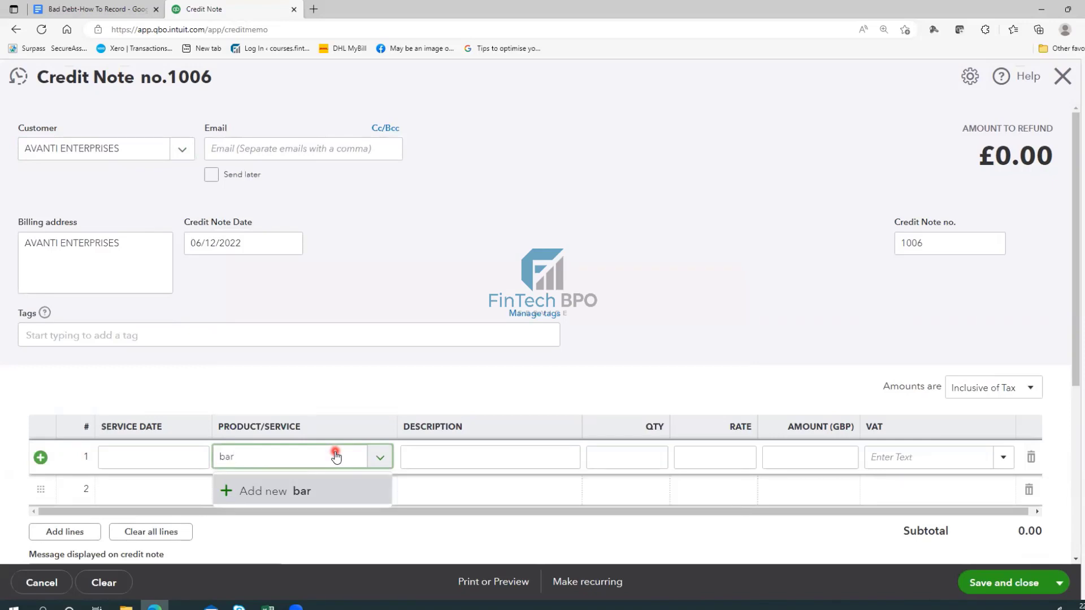
key(BackSpace)
text(d)
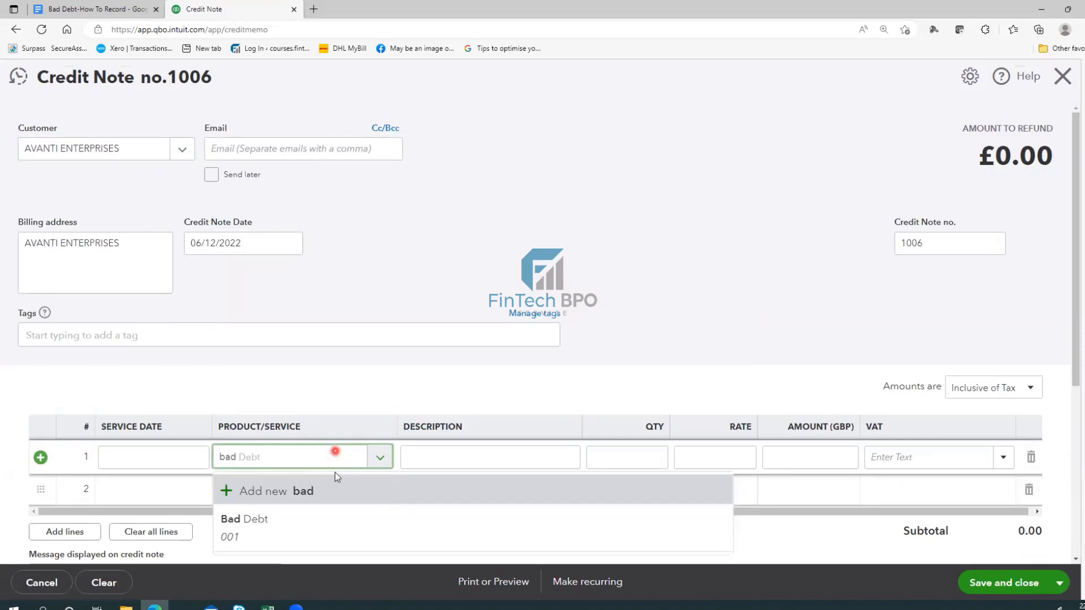
click(300, 519)
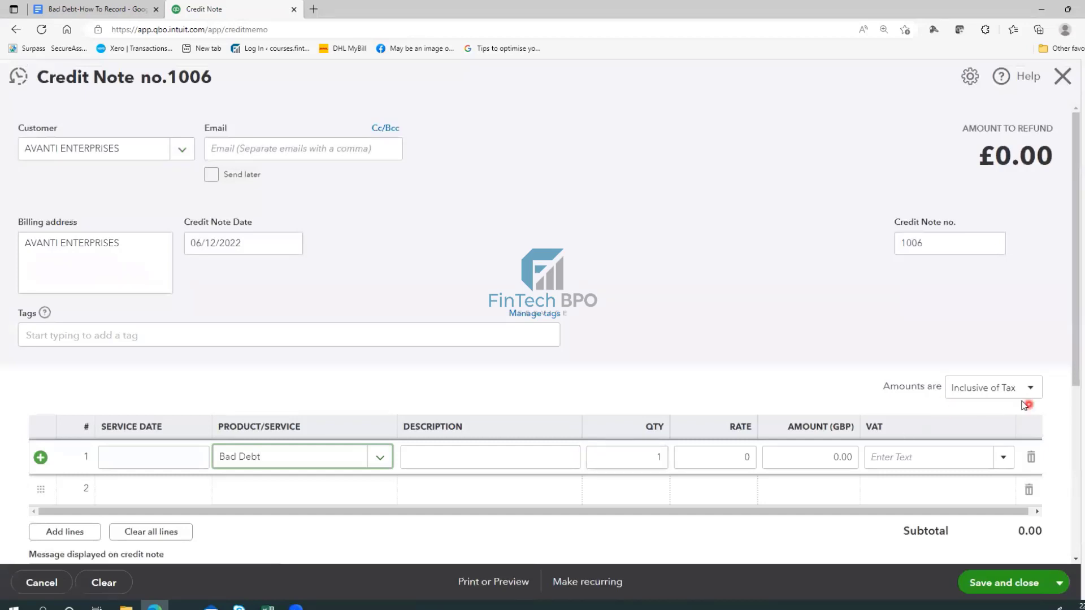
click(709, 462)
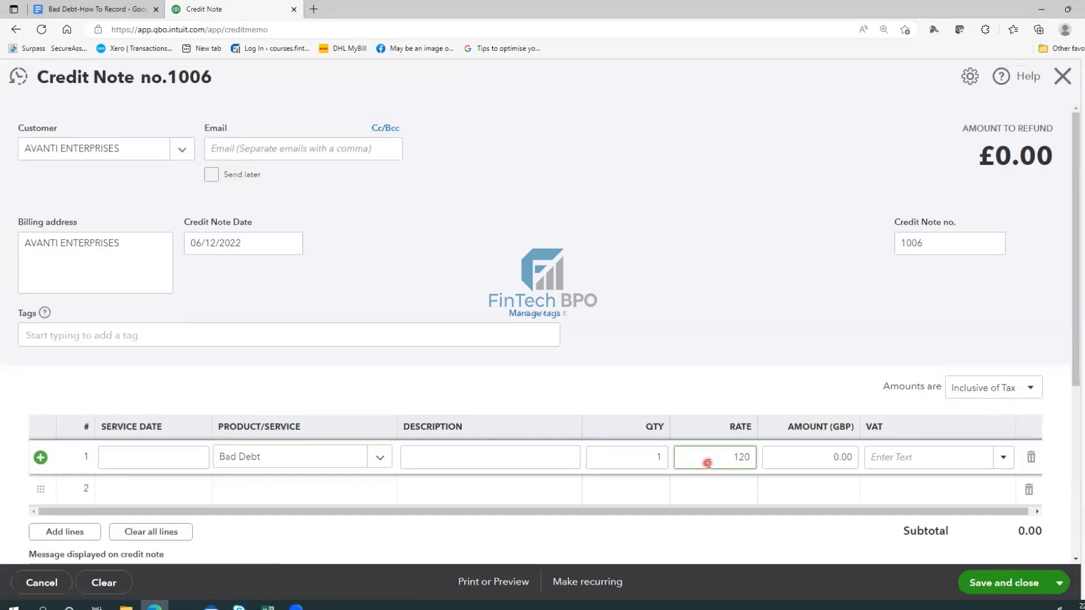
click(826, 457)
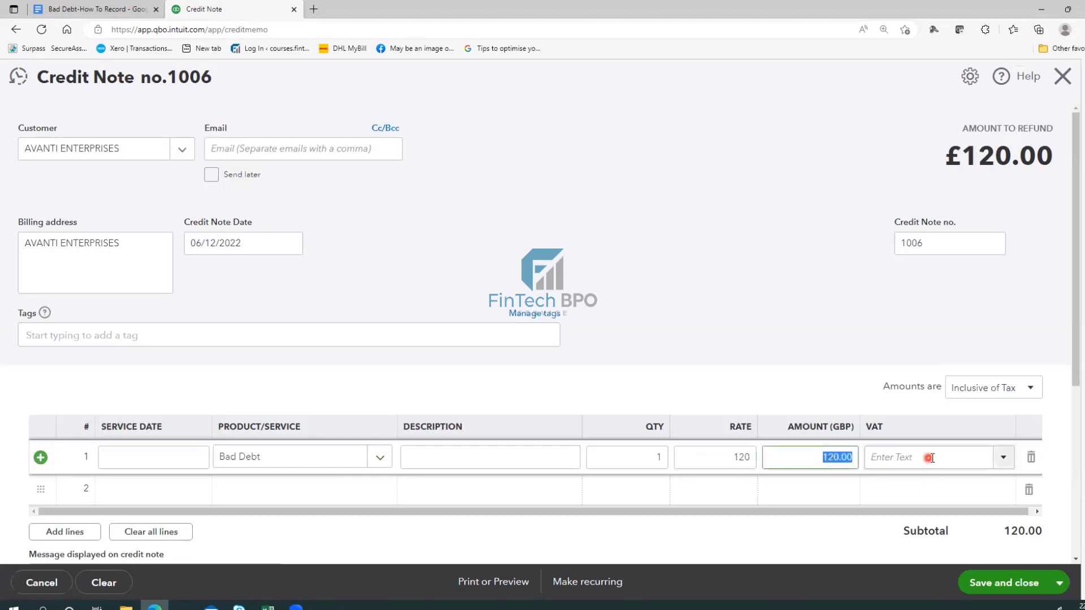
Step: Set the Bad Debt line's VAT to 20.0% S (20%), then save and close the credit note
click(932, 457)
click(1002, 457)
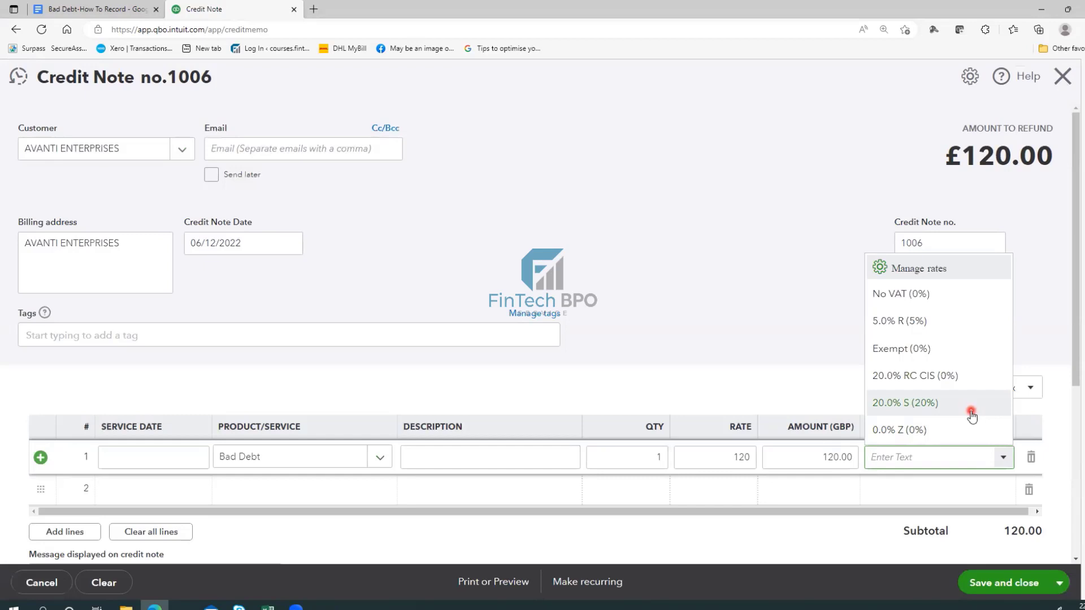
click(975, 413)
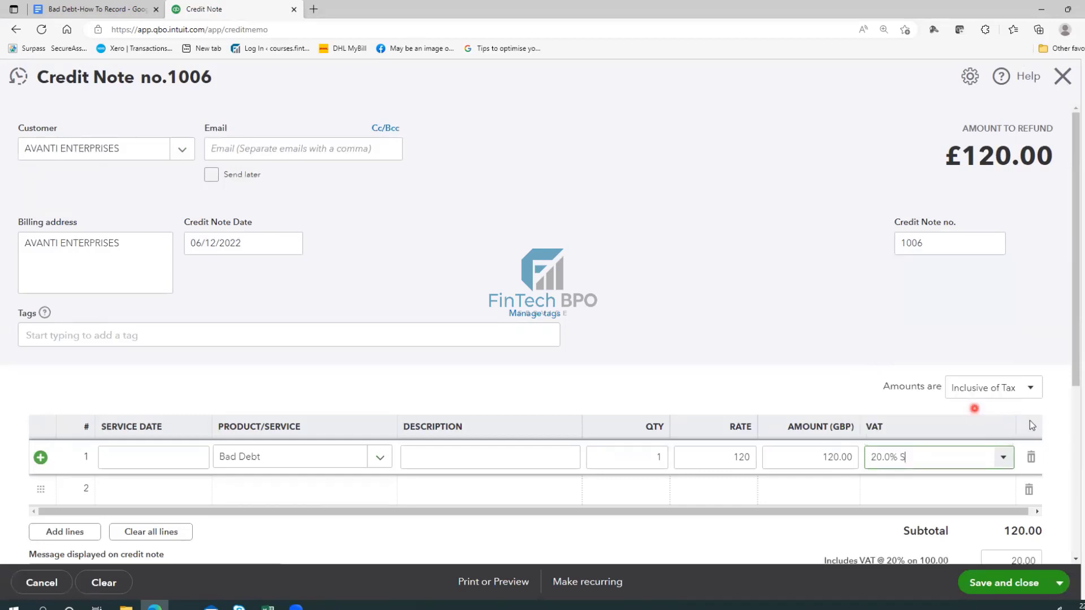
click(985, 585)
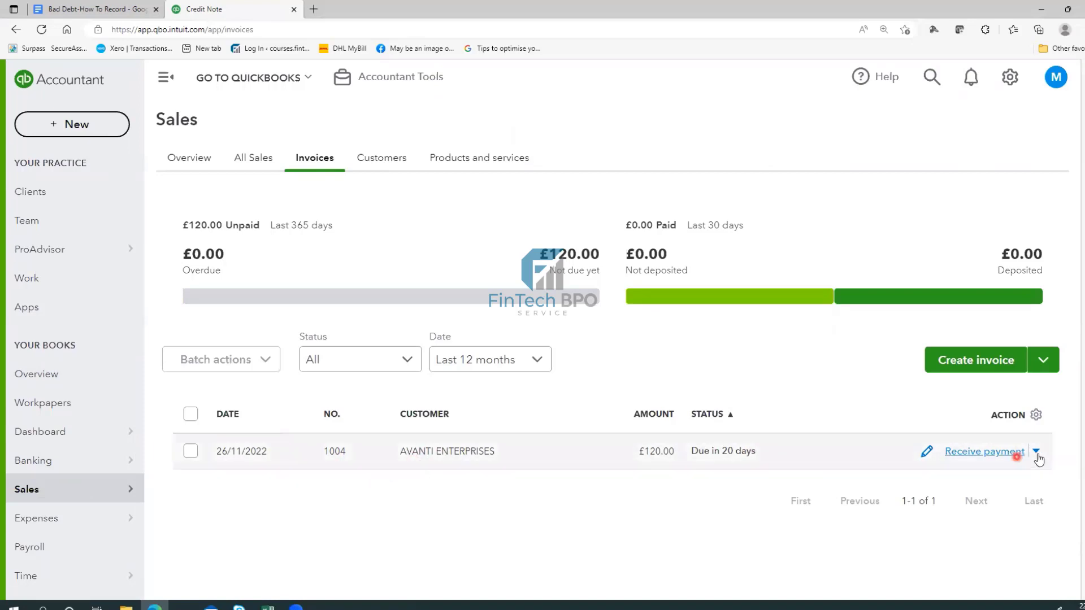
Step: Receive payment on AVANTI ENTERPRISES' unpaid invoice with the credit note applied against it, then save and close
click(993, 455)
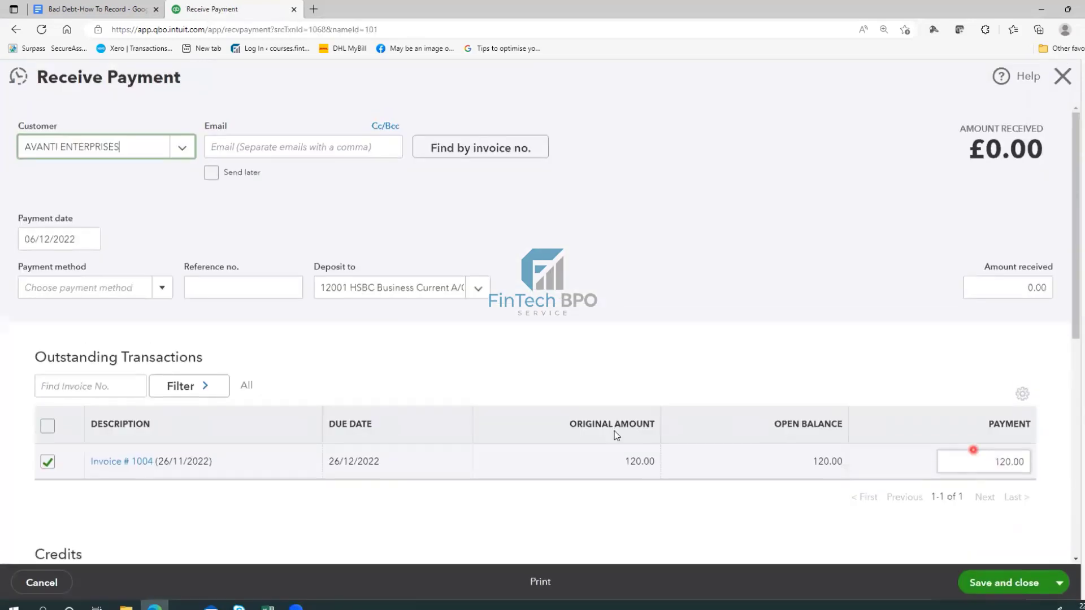
scroll(189, 288, down, 4)
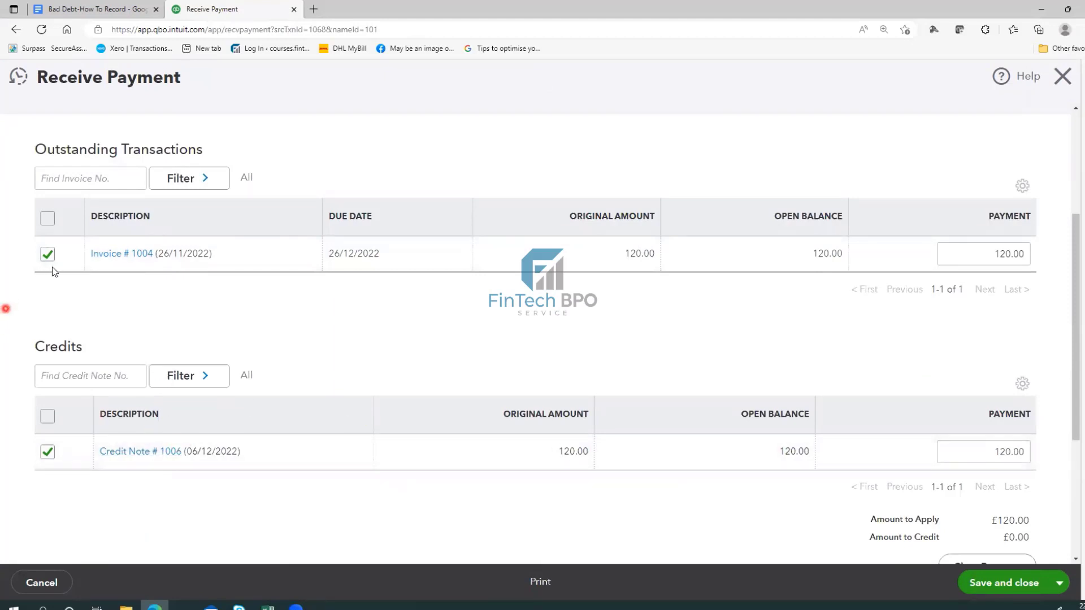
scroll(52, 267, up, 3)
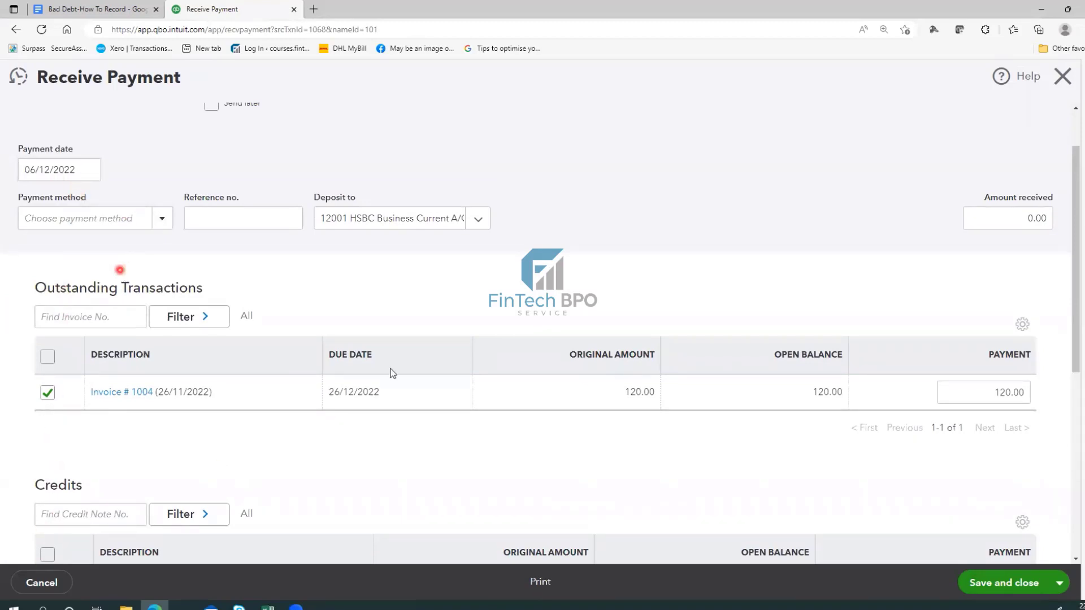
scroll(393, 373, down, 3)
scroll(950, 516, down, 3)
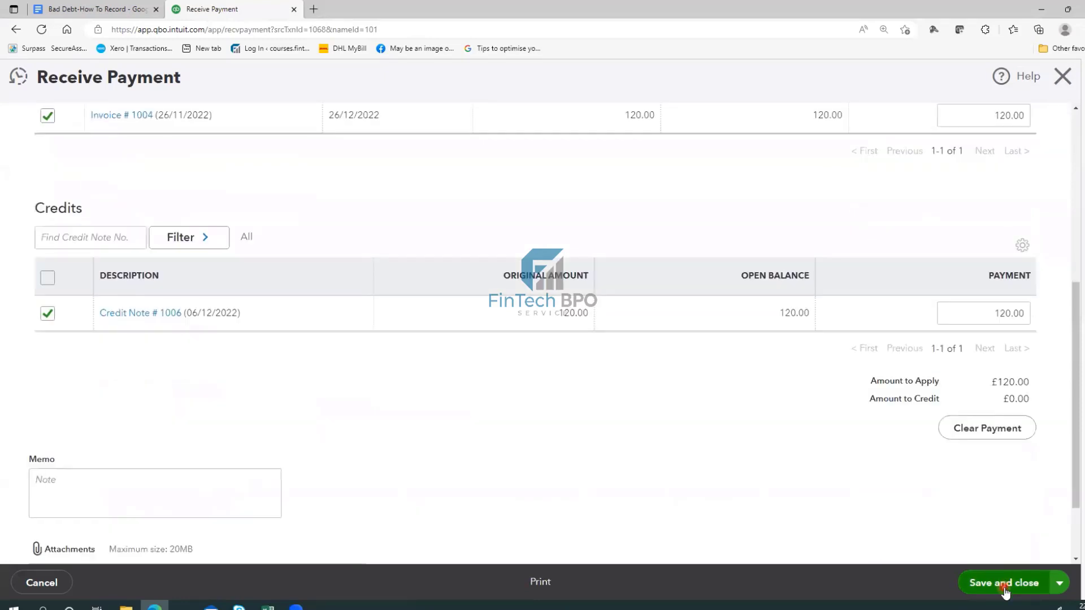
click(1005, 588)
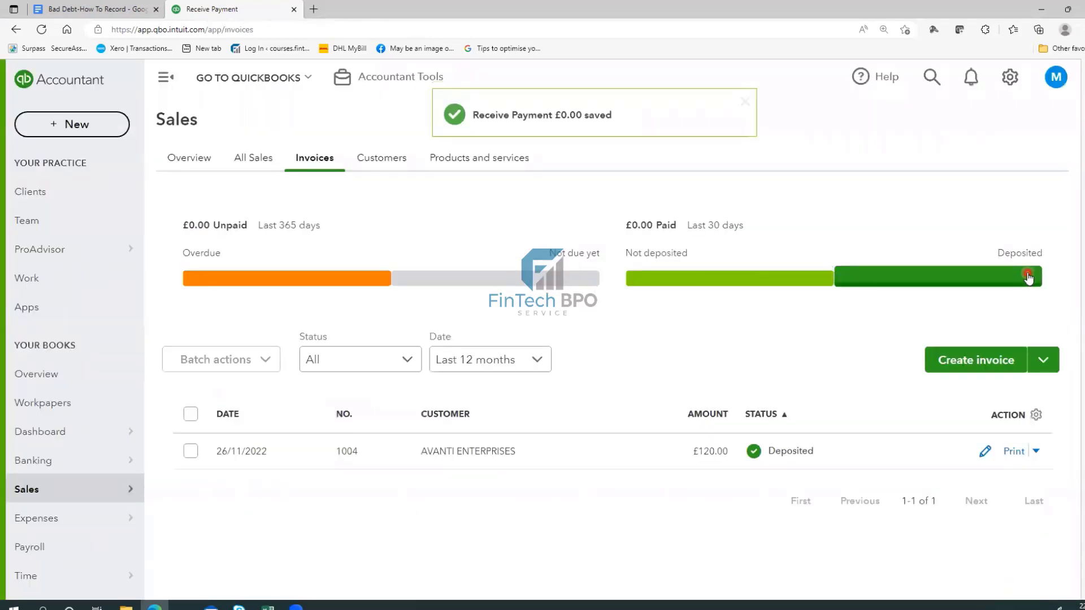
Step: Find the customer AVANTI ENTERPRISES by searching for "ava" and review its transaction list and open and overdue balances
mouse_move(51, 491)
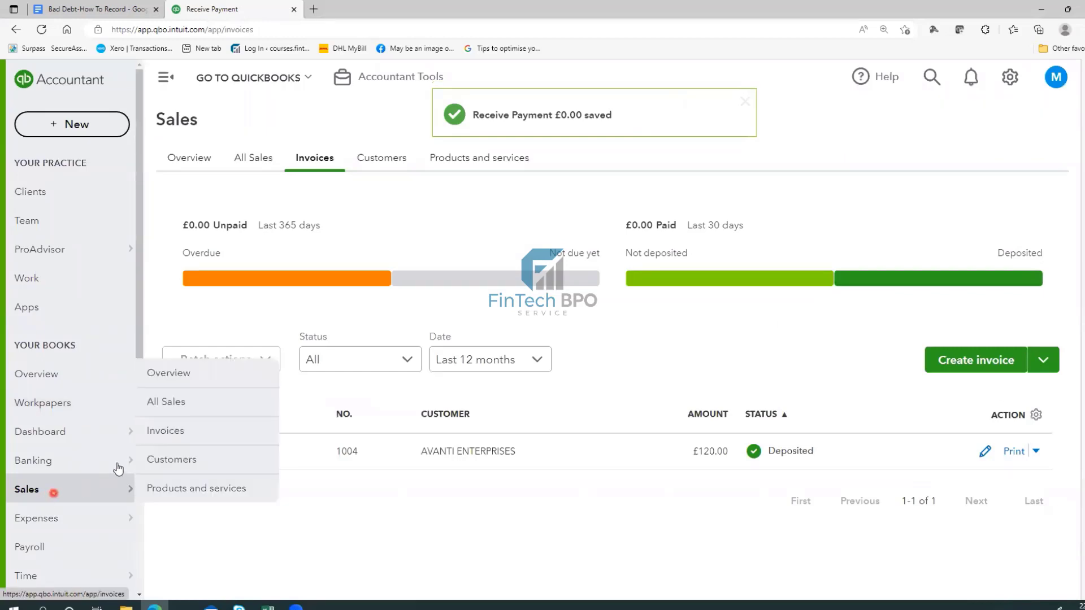
click(175, 461)
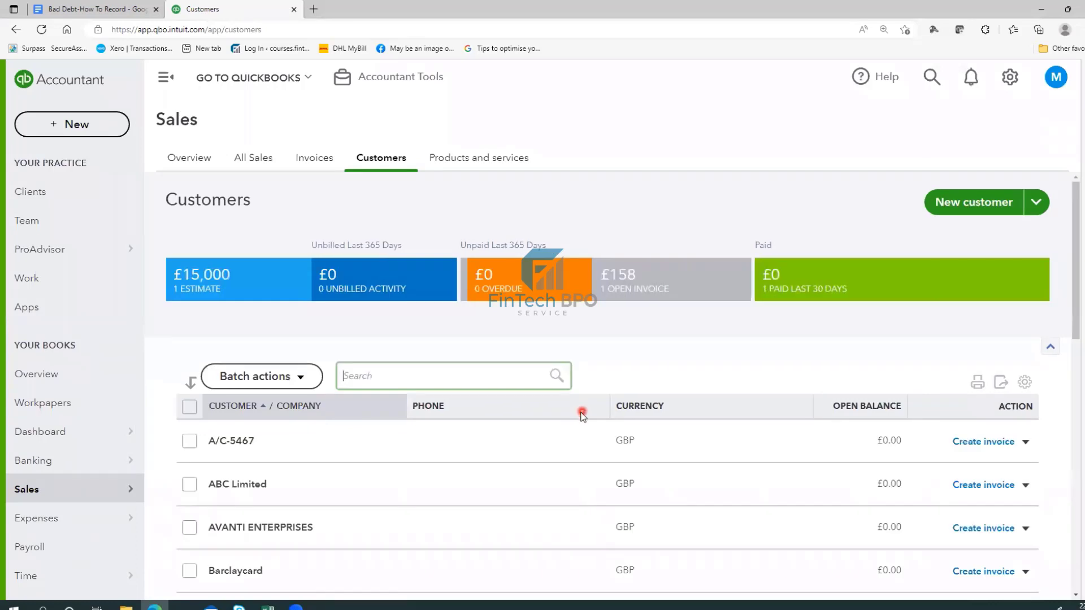
text(ava)
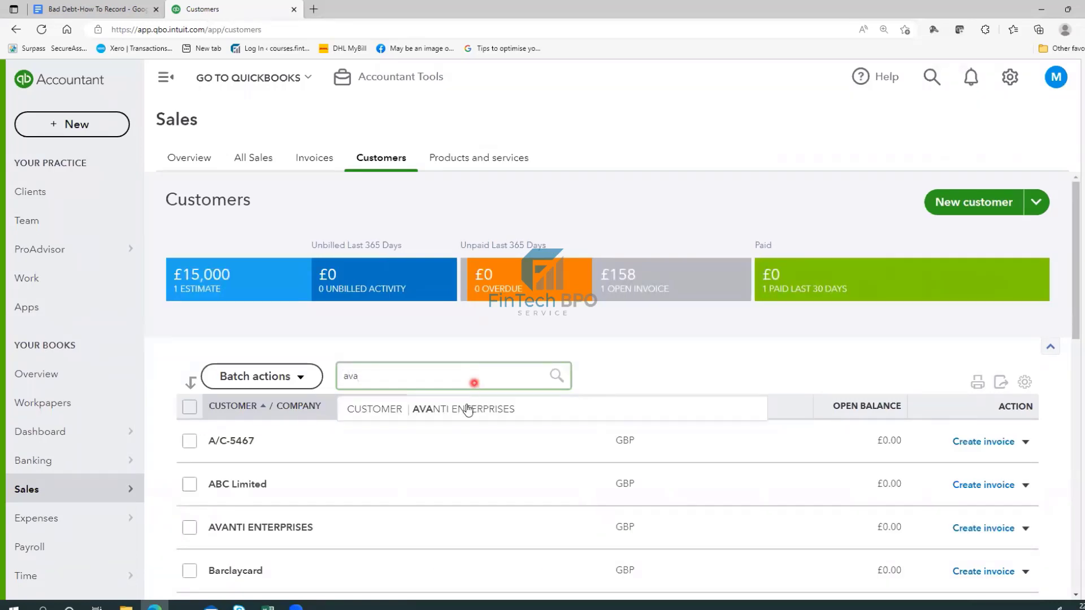
click(466, 407)
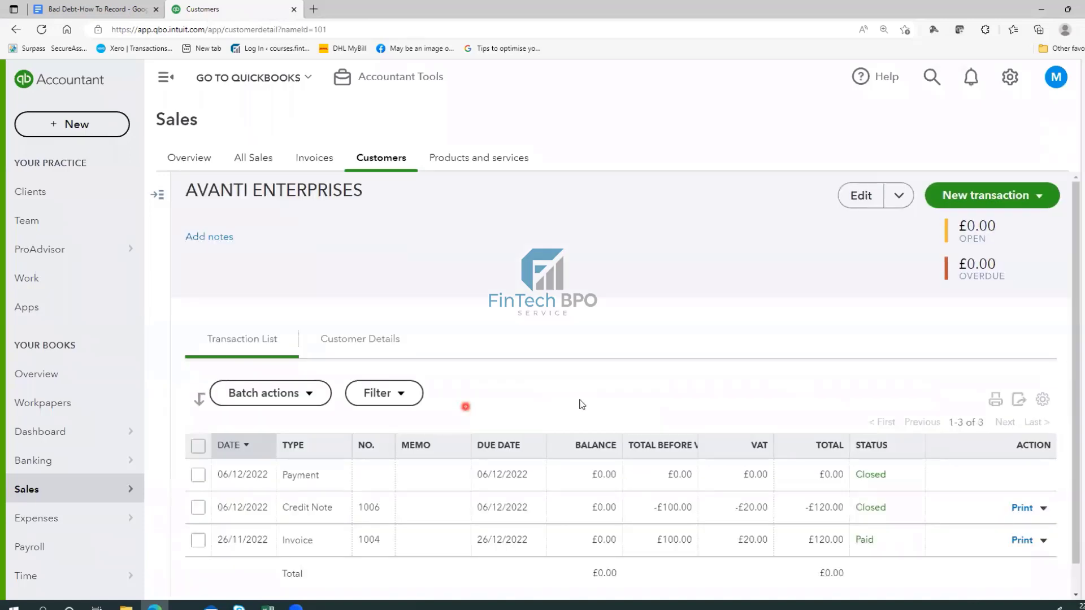
scroll(474, 480, down, 1)
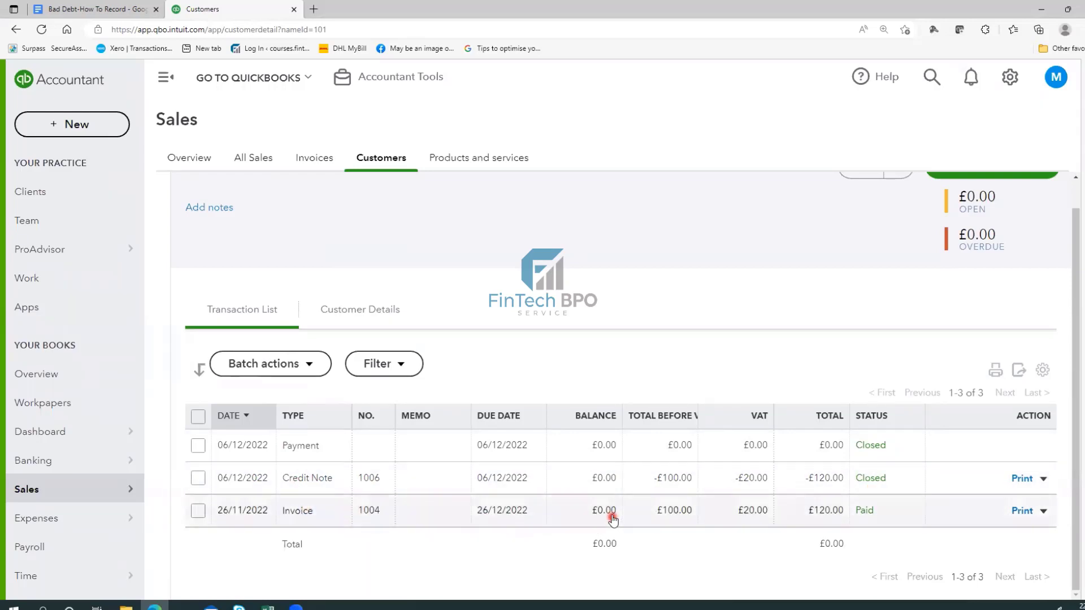
scroll(613, 519, up, 1)
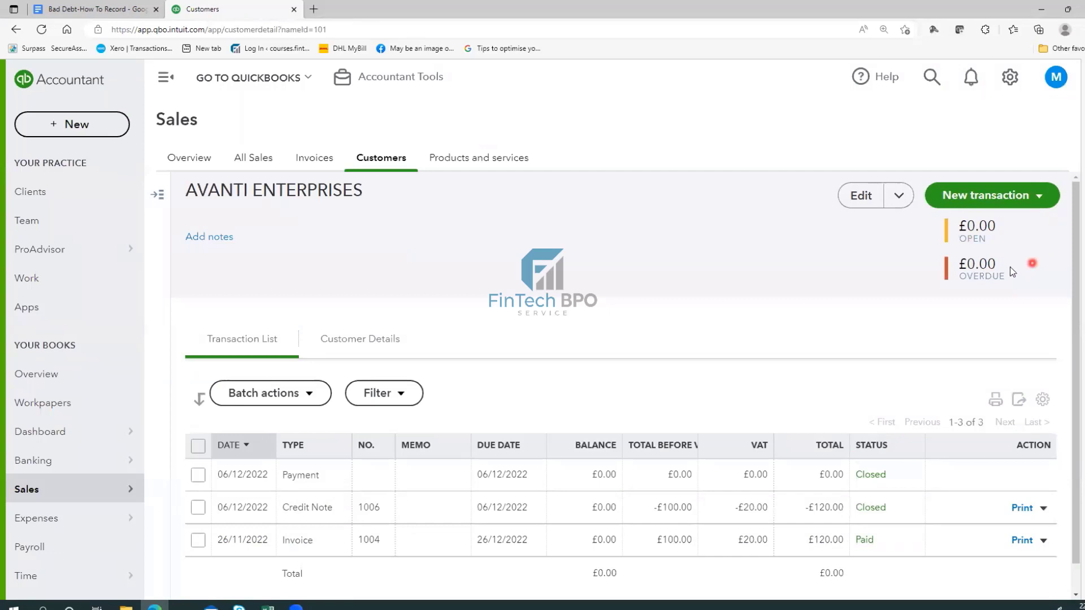